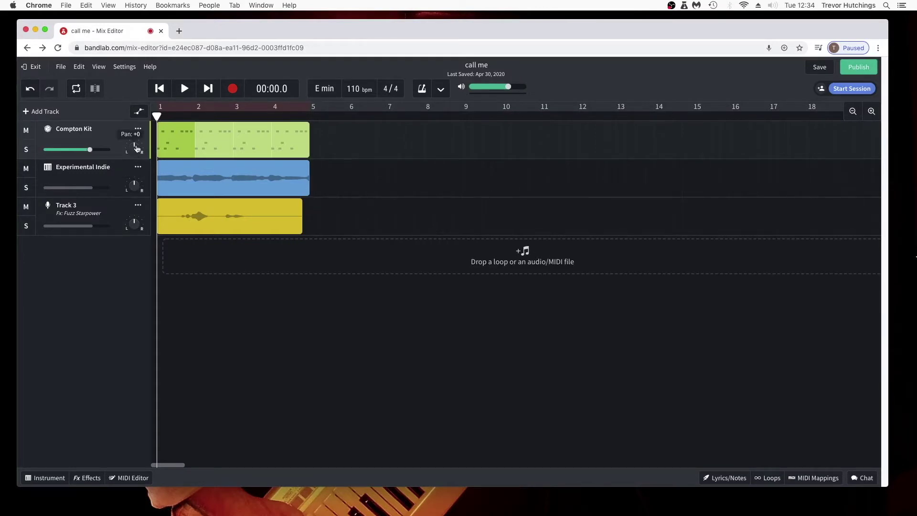
Step: Turn on the automation view so each of the three tracks in 'call me' shows a Volume lane
click(139, 113)
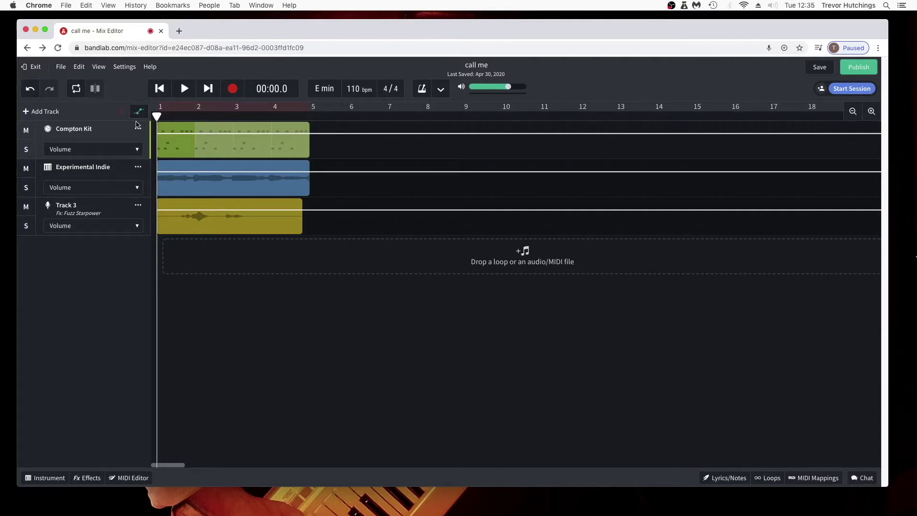
click(139, 151)
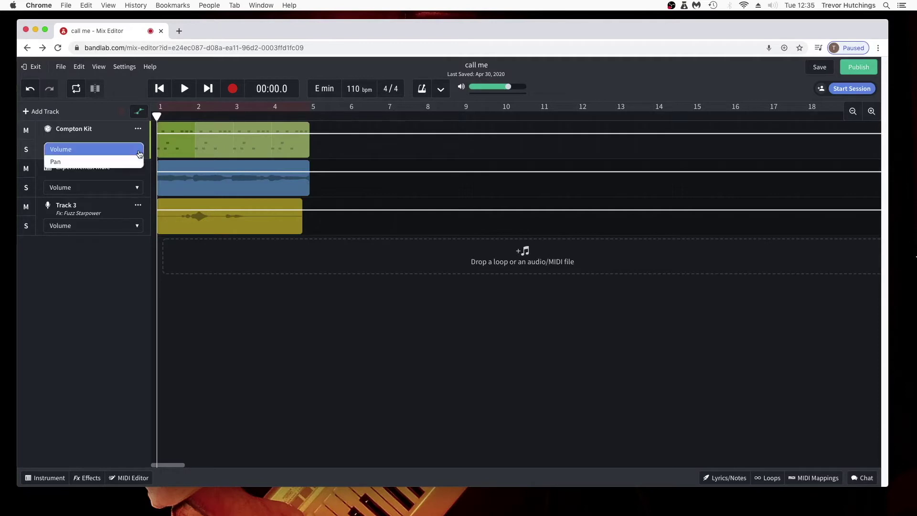
click(139, 152)
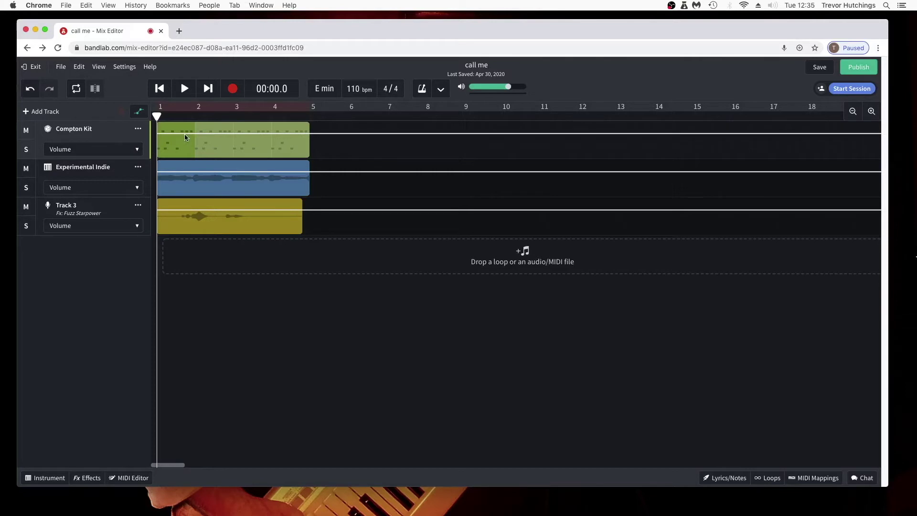
Step: Add a Compton Kit volume point near bar 2 and pull the start point down toward silence
mouse_move(194, 134)
drag(157, 116, 175, 116)
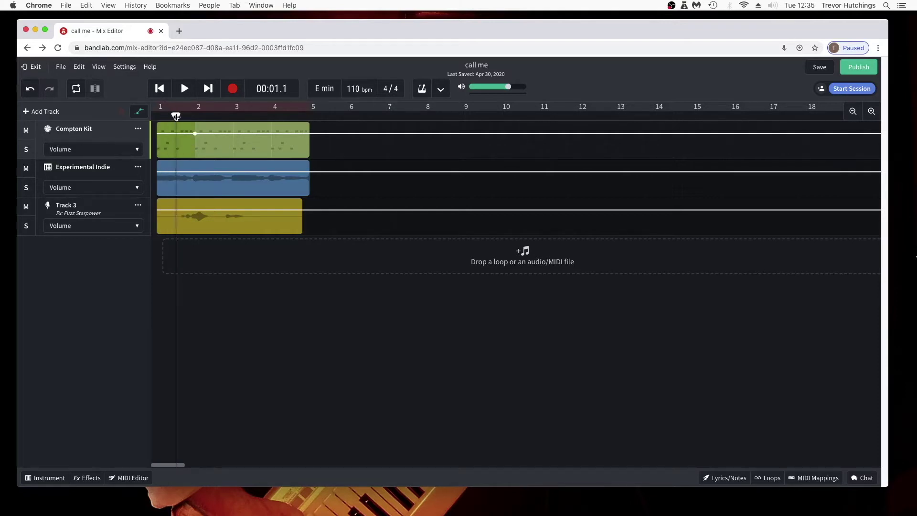
click(157, 136)
drag(157, 136, 157, 161)
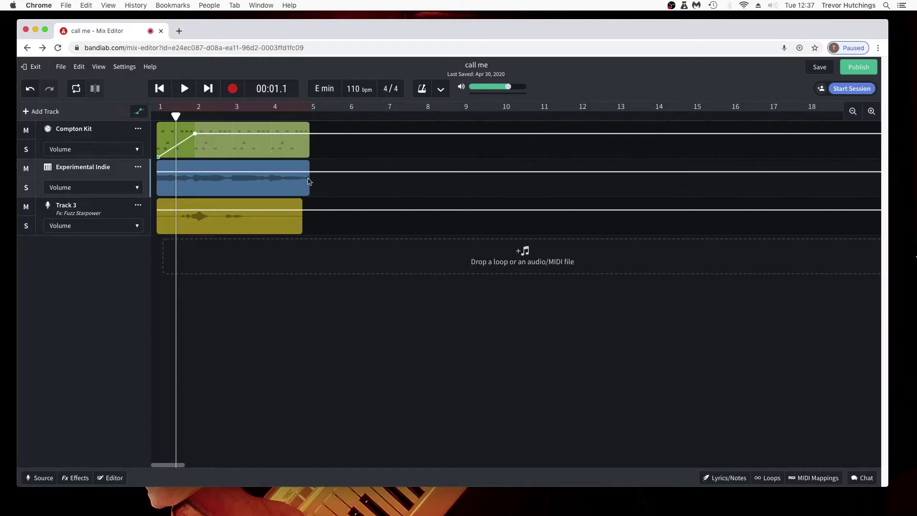
Step: Add an Experimental Indie point near bar 4 and drop the clip-end point to -Infinity dB
click(267, 172)
drag(310, 172, 309, 175)
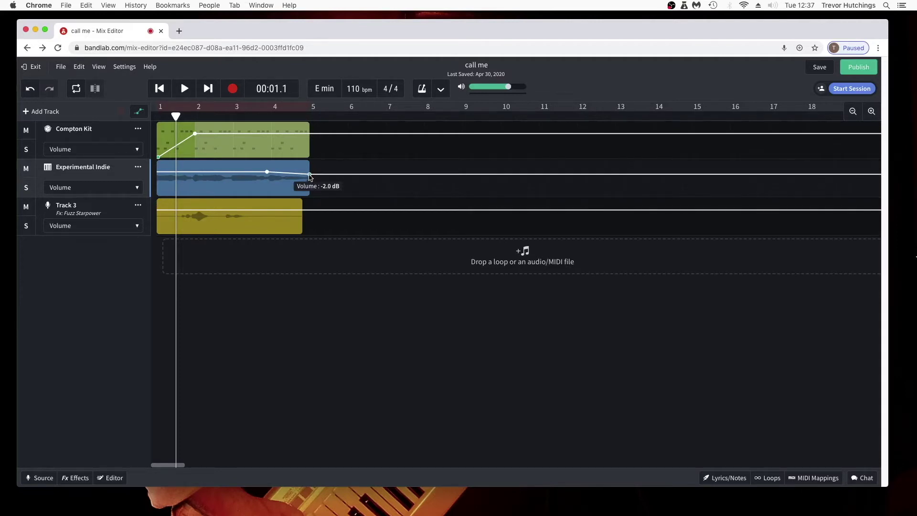
drag(310, 175, 310, 195)
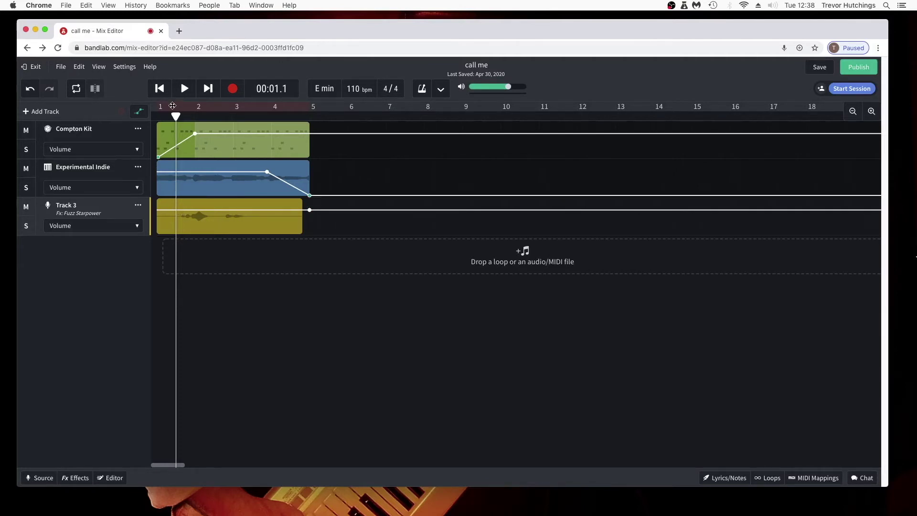
drag(175, 116, 161, 115)
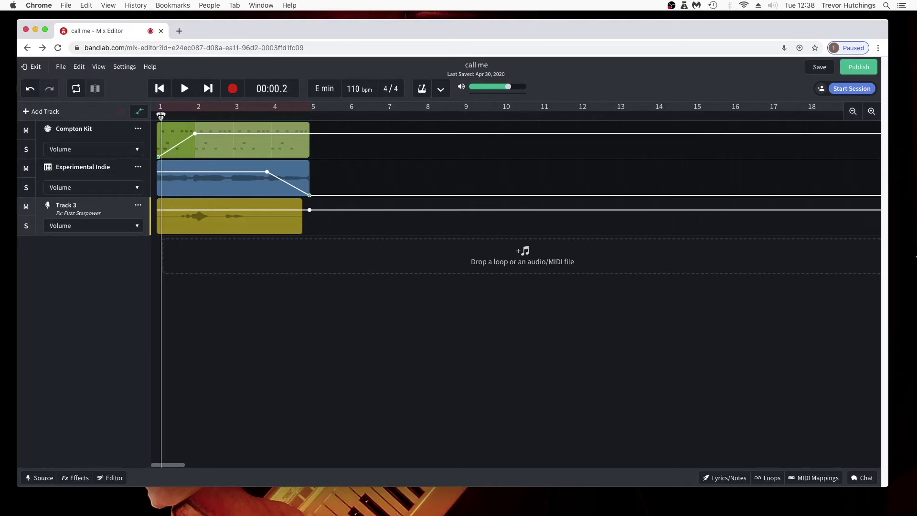
Step: Add volume points on Track 3 around bar 1.5 and bar 3
click(176, 211)
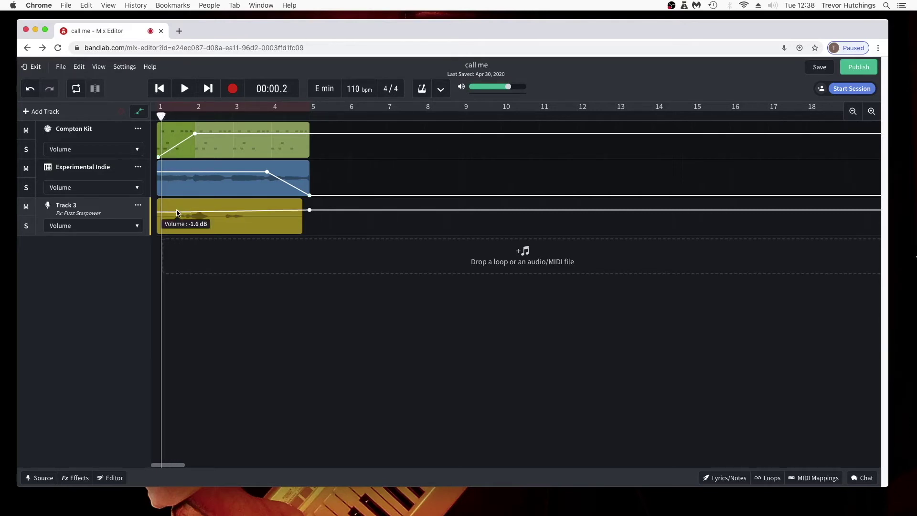
drag(177, 211, 177, 210)
click(180, 212)
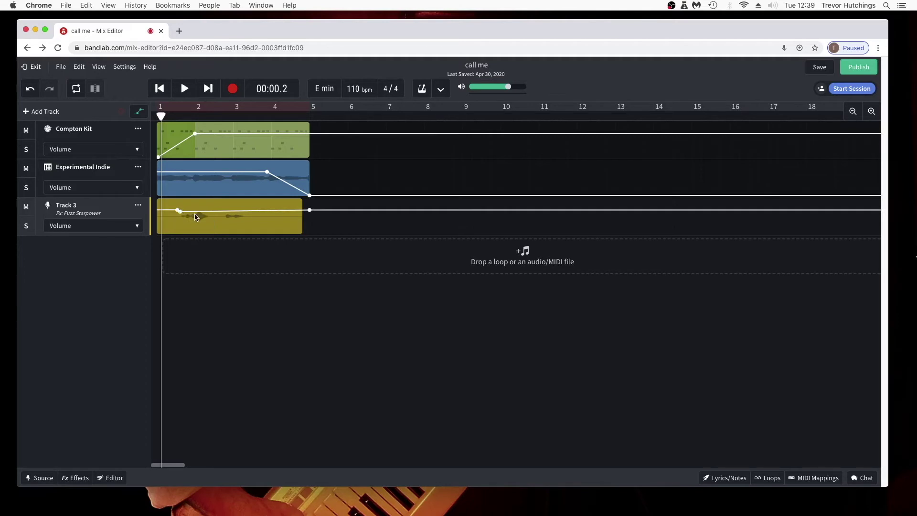
drag(248, 211, 252, 215)
Step: Lift Track 3 between those points to about +3.8 dB, returning near 0 dB afterwards
drag(182, 213, 182, 204)
drag(247, 213, 247, 206)
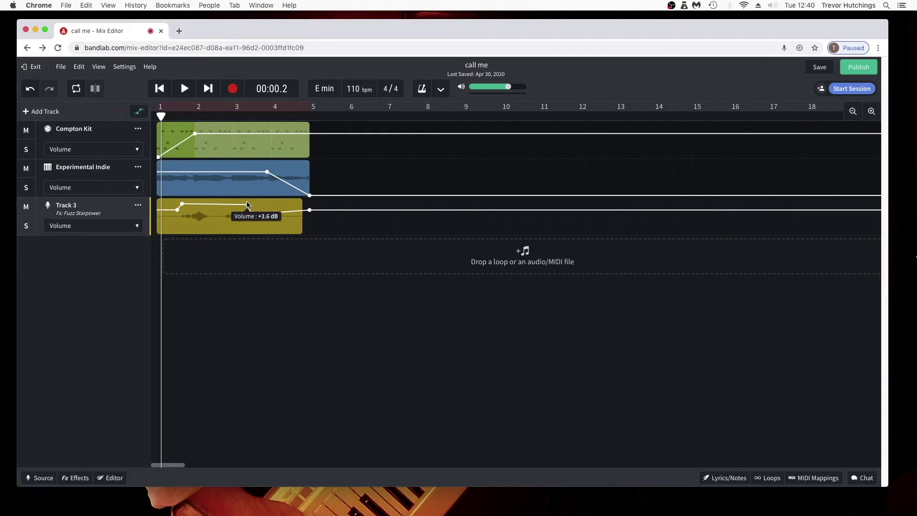
drag(247, 205, 252, 210)
click(254, 212)
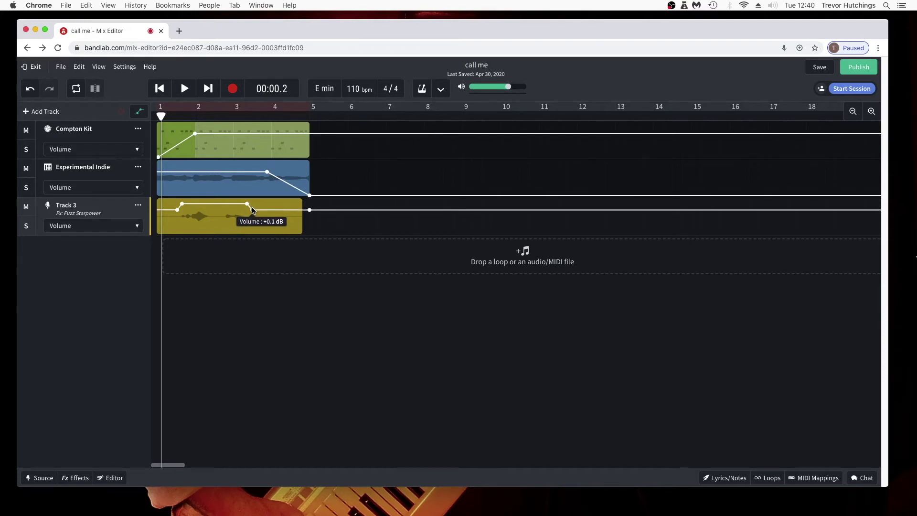
drag(252, 211, 253, 210)
click(162, 89)
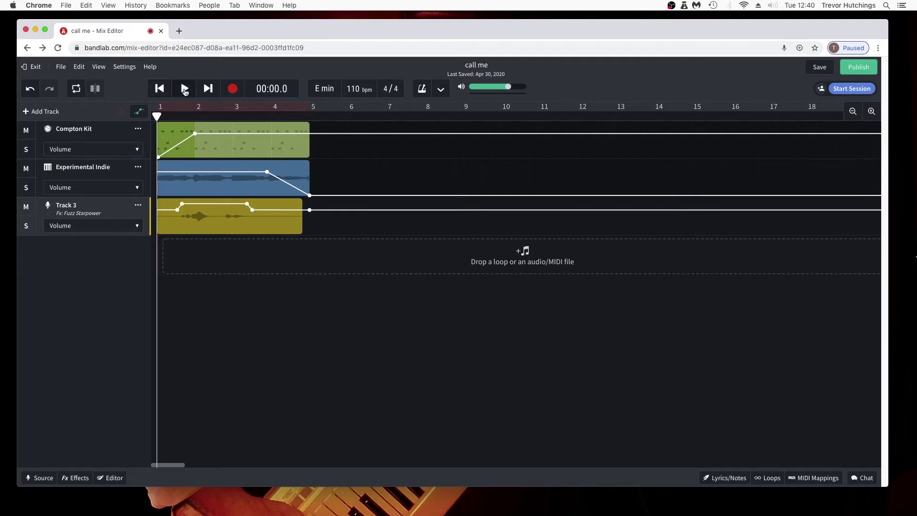
Step: Play the song from the start to hear the three new volume curves
click(185, 90)
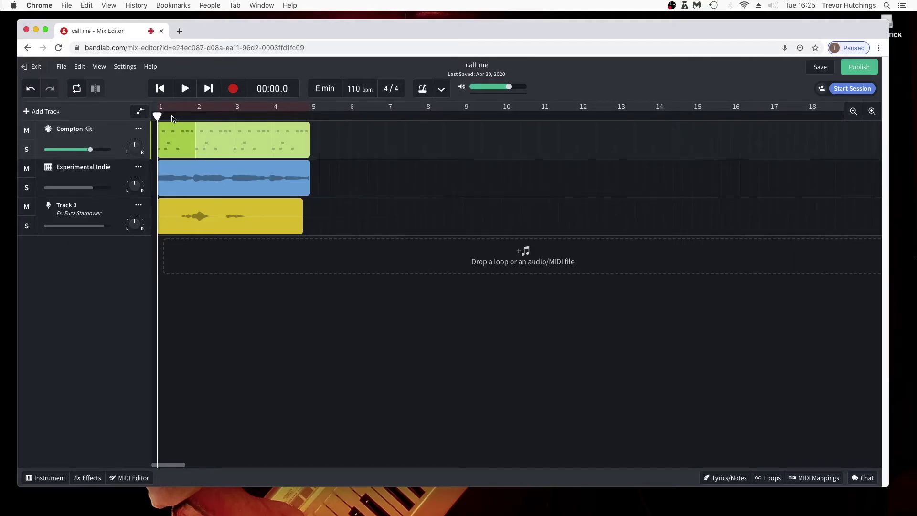
Step: Raise the Compton Kit volume line toward +4.3 dB and nudge its fader to +1.4 dB
click(138, 113)
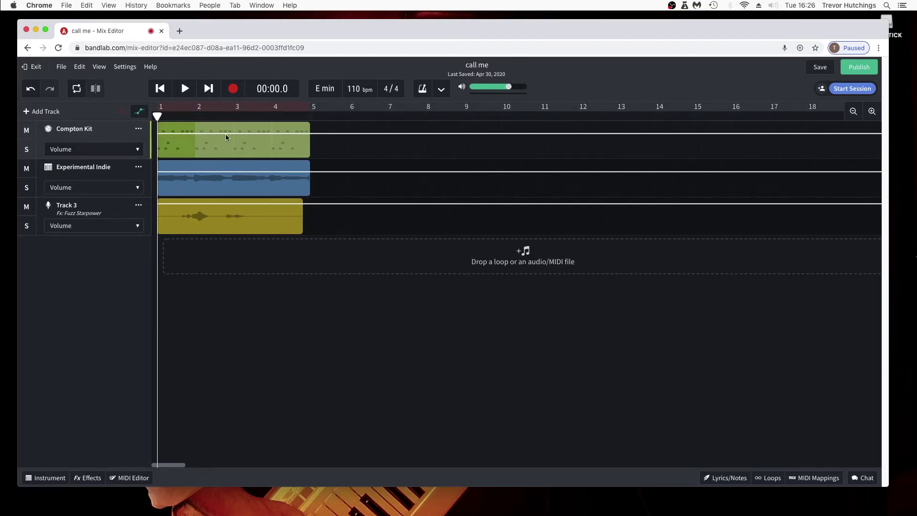
mouse_move(226, 135)
mouse_move(226, 135)
mouse_down()
mouse_move(225, 124)
mouse_move(225, 133)
mouse_up()
click(140, 113)
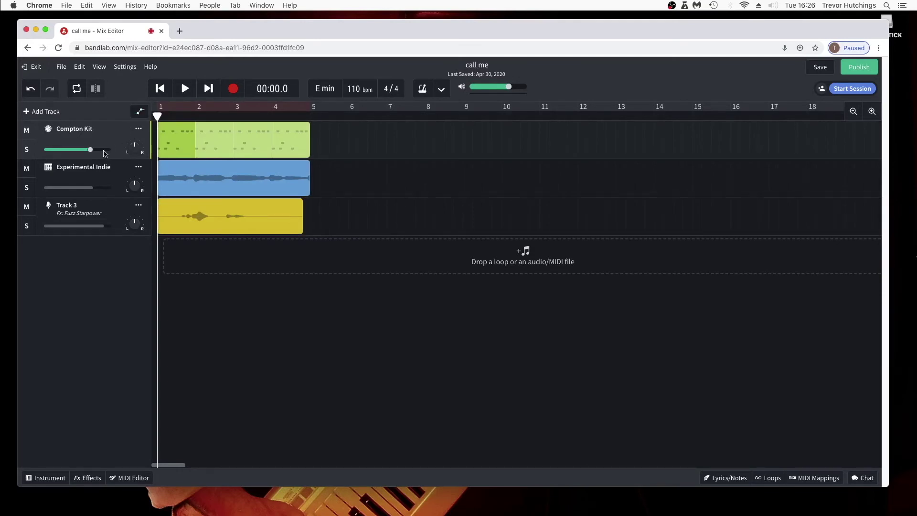
drag(93, 153, 108, 153)
click(140, 112)
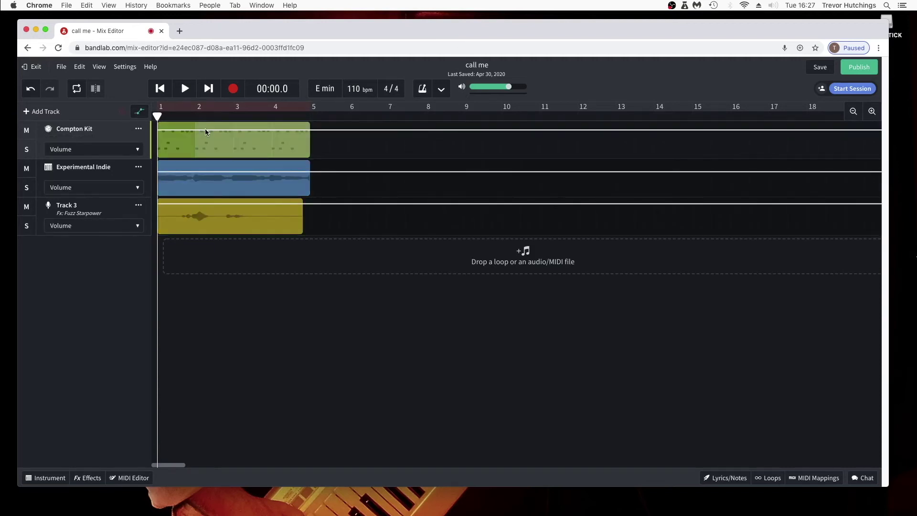
mouse_move(205, 132)
click(137, 114)
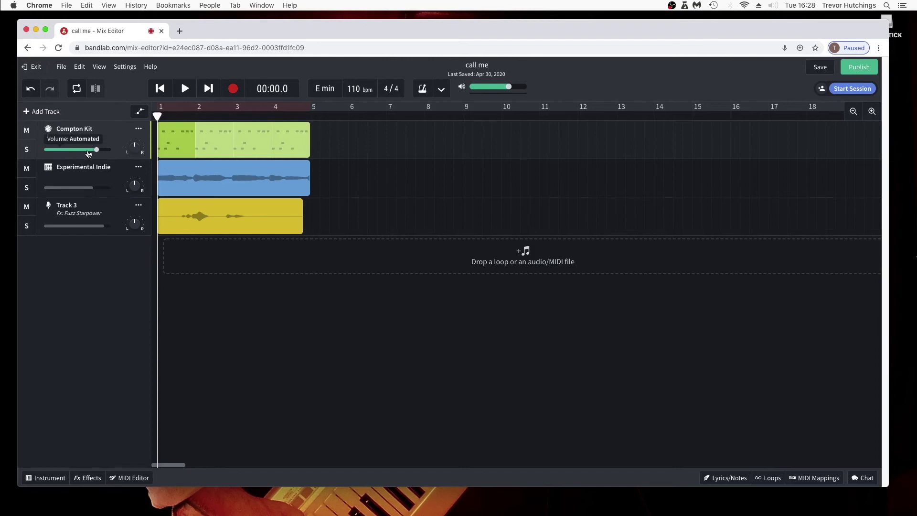
Step: Show the automation lanes, then add a Compton Kit point and delete it, leaving the line flat
click(136, 113)
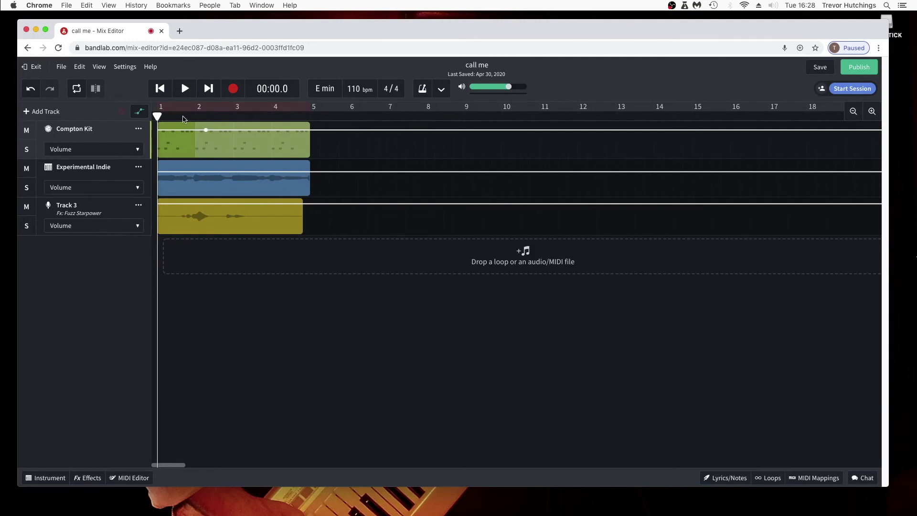
click(231, 129)
drag(232, 129, 236, 138)
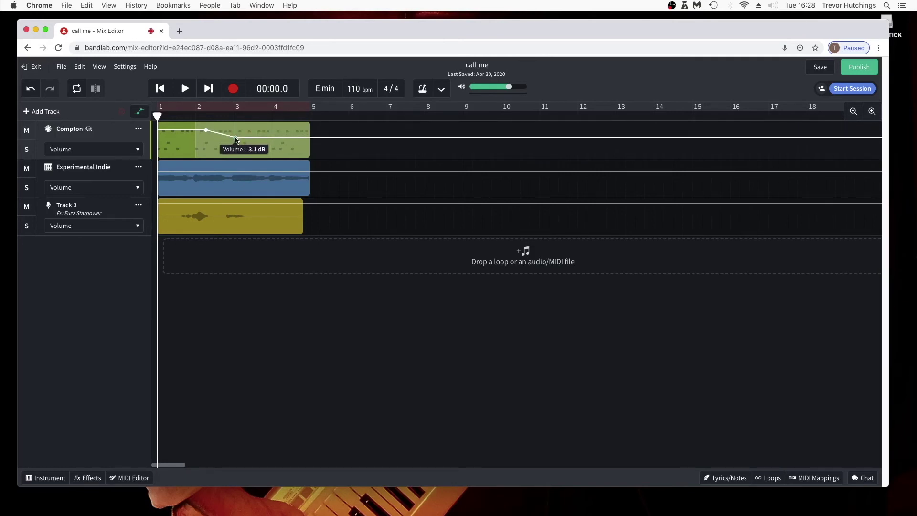
double_click(236, 138)
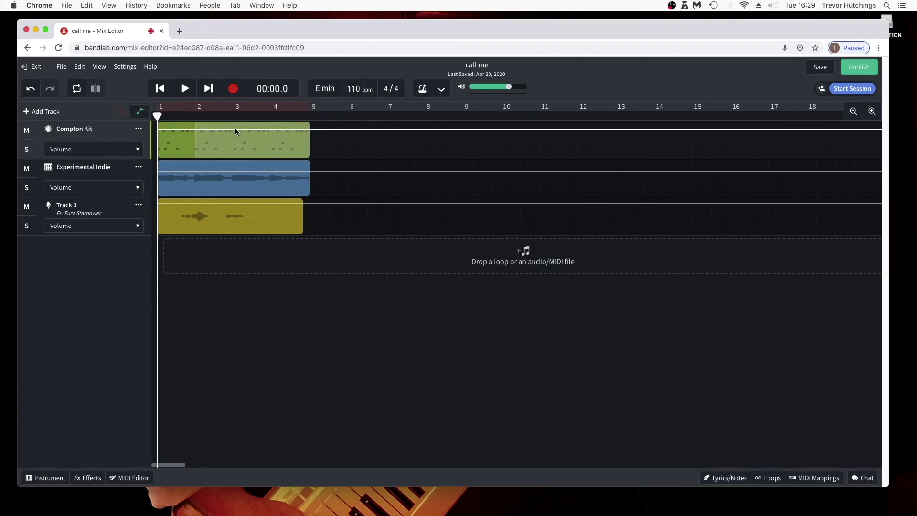
Step: Add a Compton Kit point near bar 3 and pull the start down to about -57.2 dB
click(233, 130)
drag(158, 117, 158, 160)
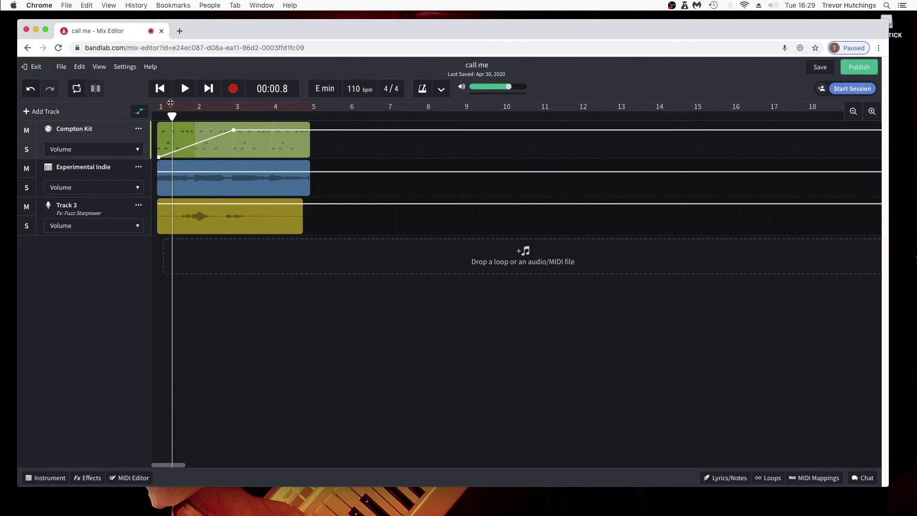
drag(172, 115, 157, 115)
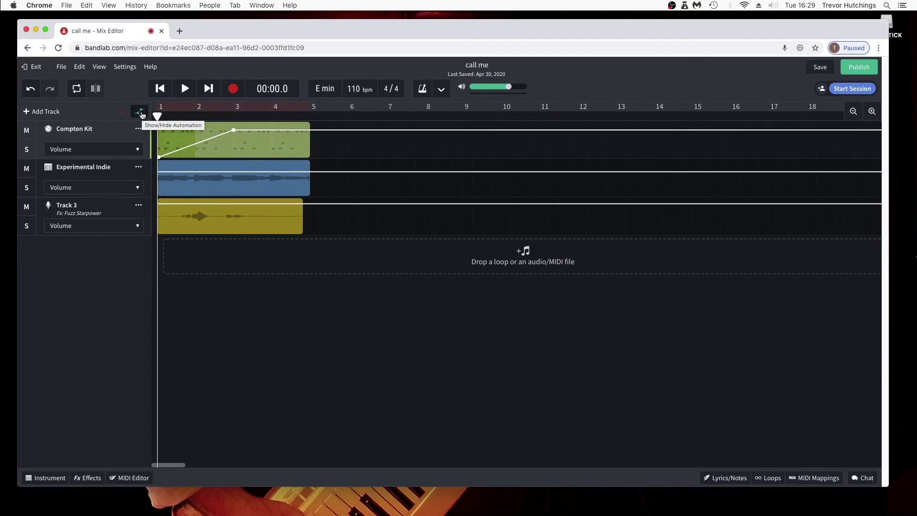
Step: Return to the standard mixing view and play from the start to hear the Compton Kit fade-in
click(140, 113)
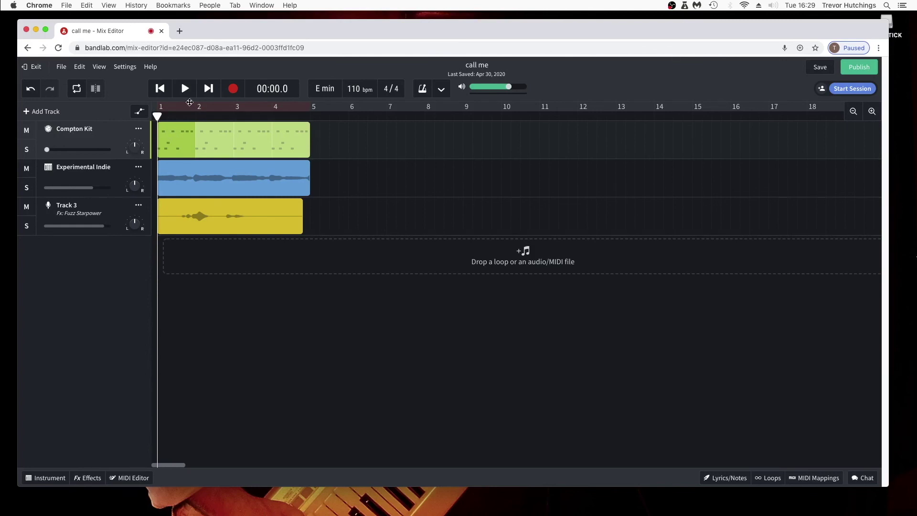
click(186, 89)
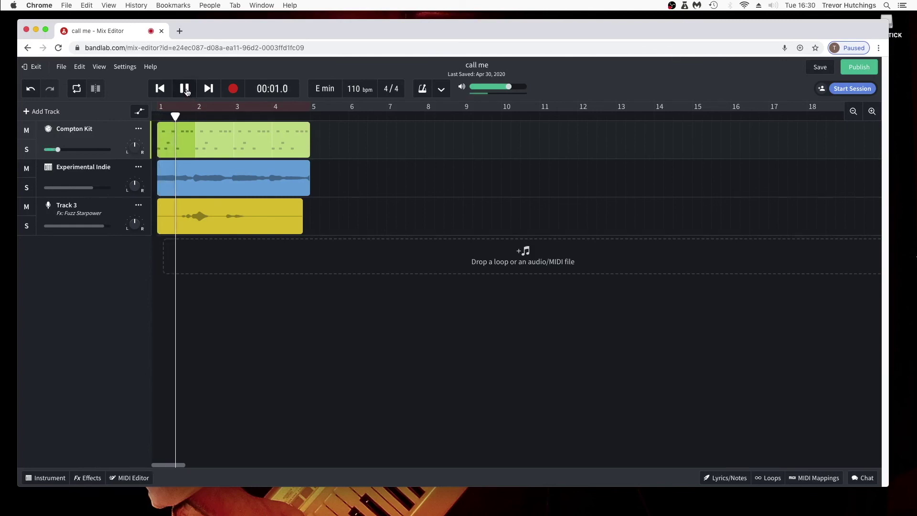